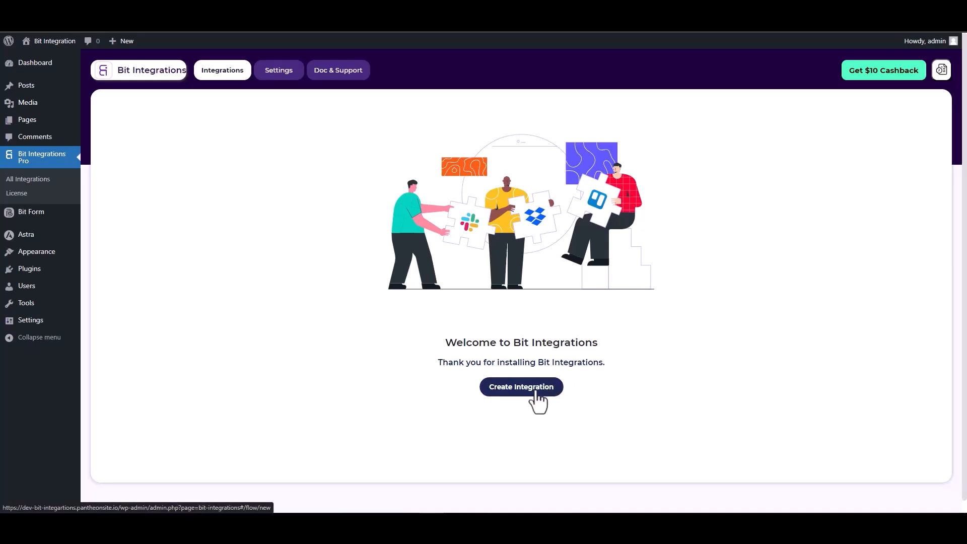
Step: Create an integration with SiteOrigin Widgets as the trigger and start fetching its form data
{"action": "type", "text": "sit"}
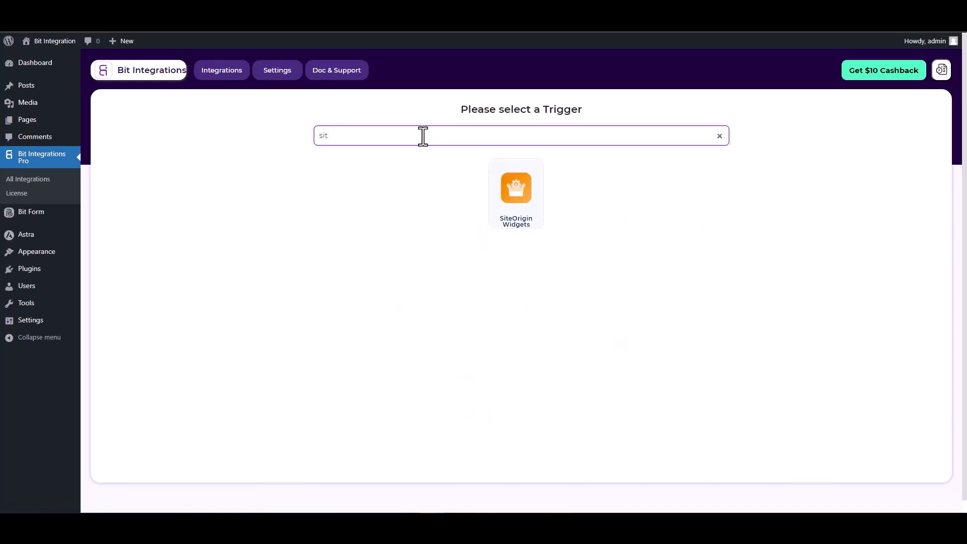
{"action": "left_click", "coordinate": [527, 221]}
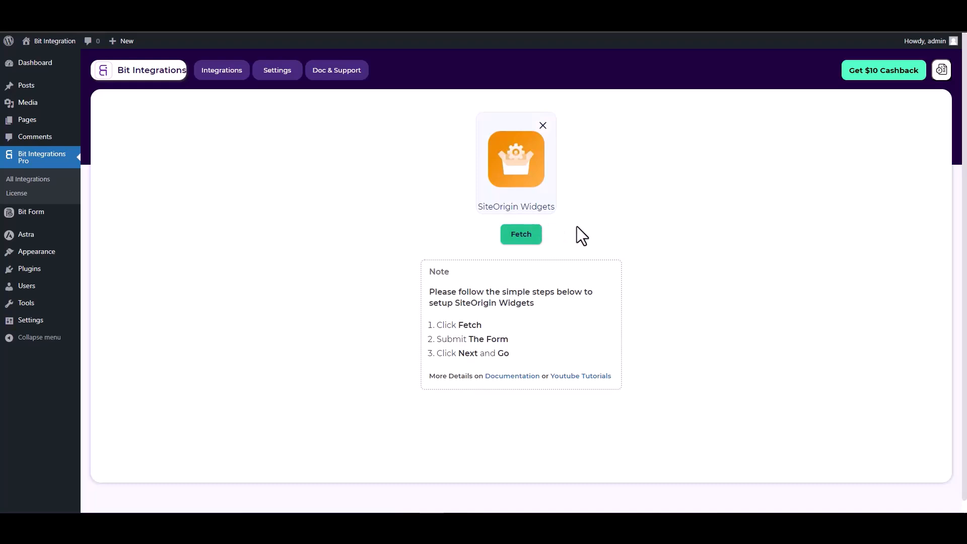
{"action": "left_click", "coordinate": [519, 241]}
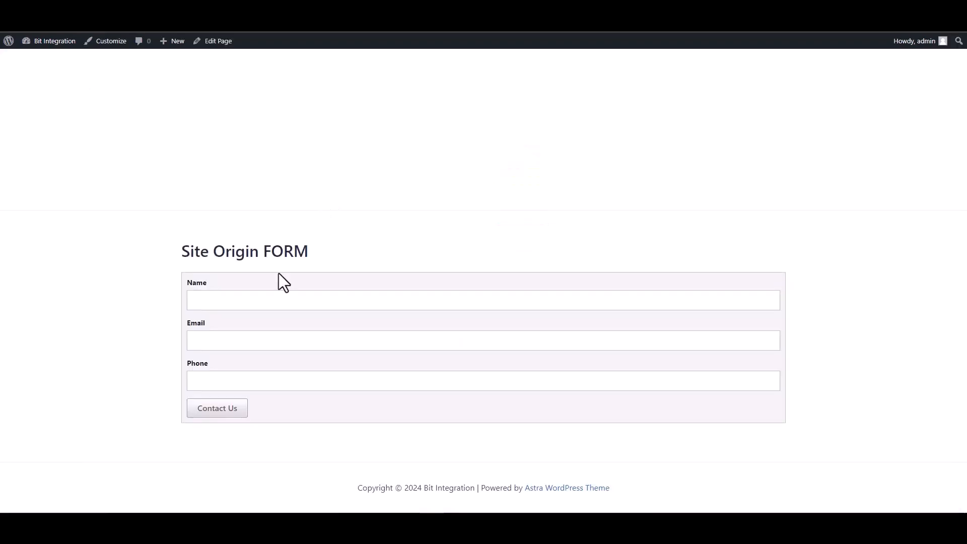
Step: Fill in the Site Origin FORM page with the name "test", a sample email and a phone number, and submit it
{"action": "left_click", "coordinate": [325, 301]}
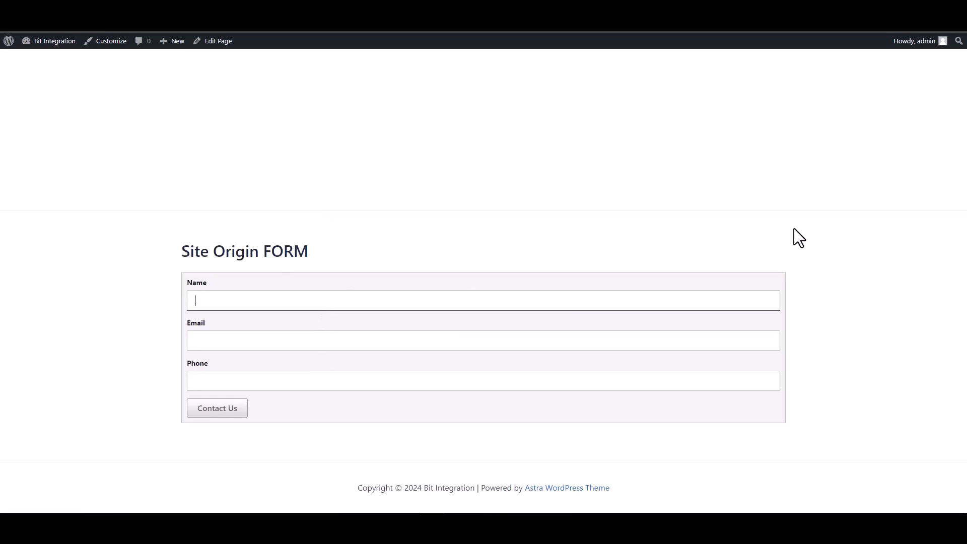
{"action": "type", "text": "test"}
{"action": "left_click", "coordinate": [652, 337]}
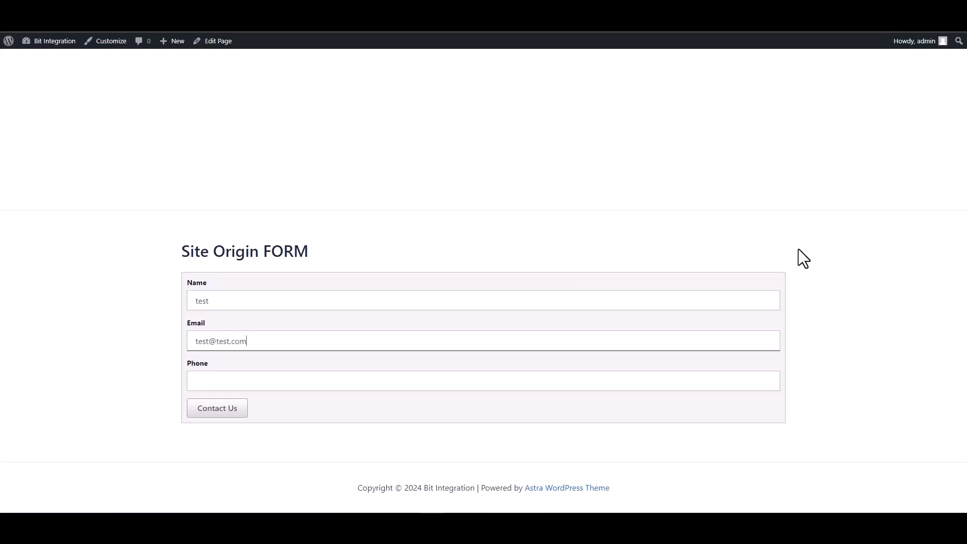
{"action": "left_click", "coordinate": [666, 383]}
{"action": "type", "text": "12345678"}
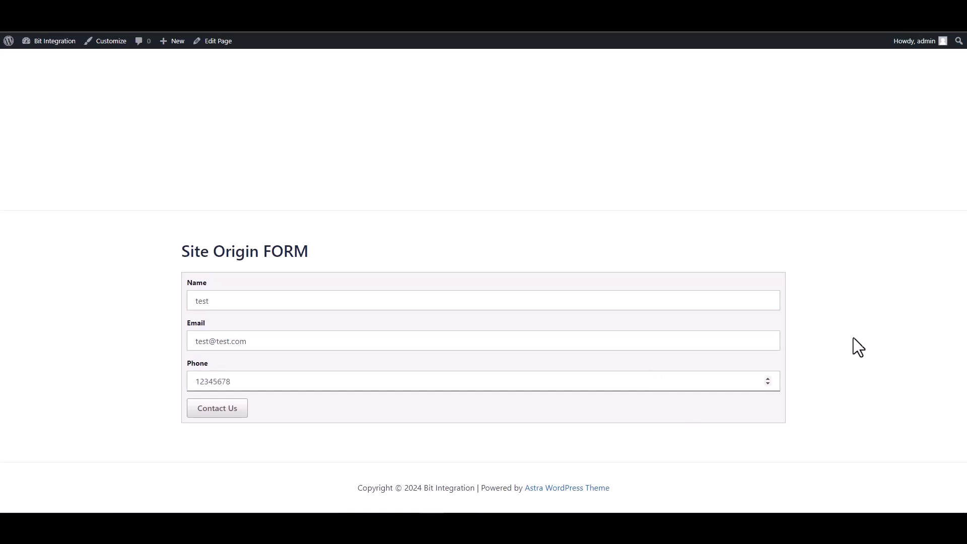
{"action": "left_click", "coordinate": [220, 406]}
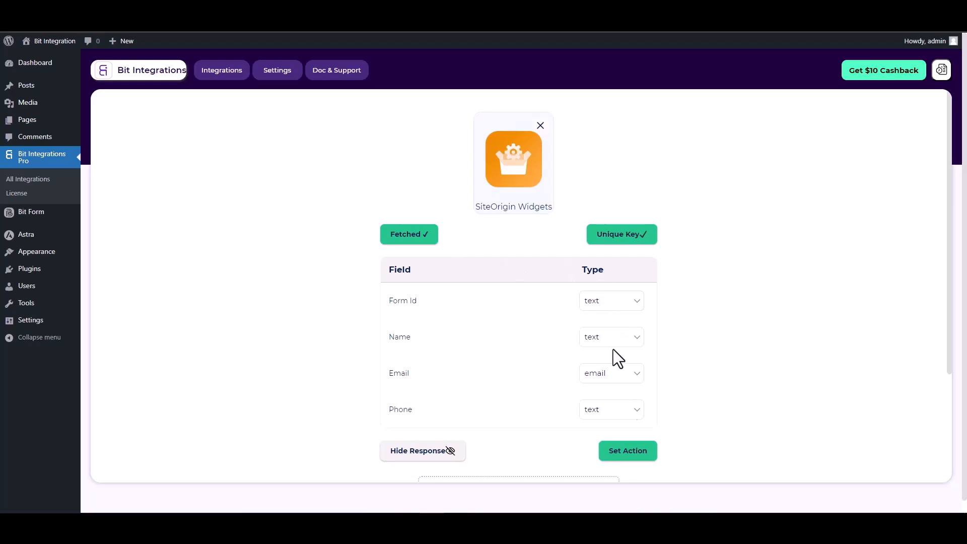
Step: Set Zoho CRM as the integration's action and choose zoho.com as its data center
{"action": "left_click", "coordinate": [629, 456]}
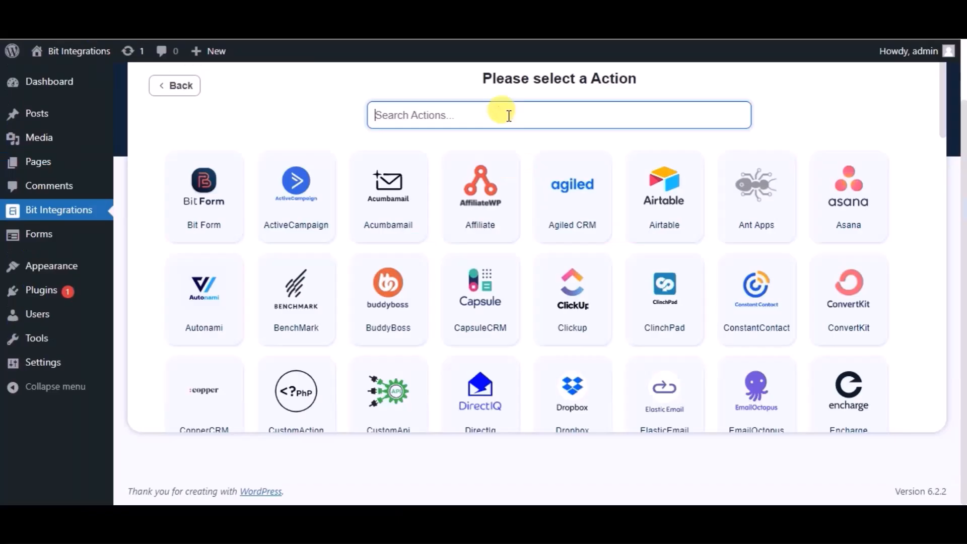
{"action": "type", "text": "zoho"}
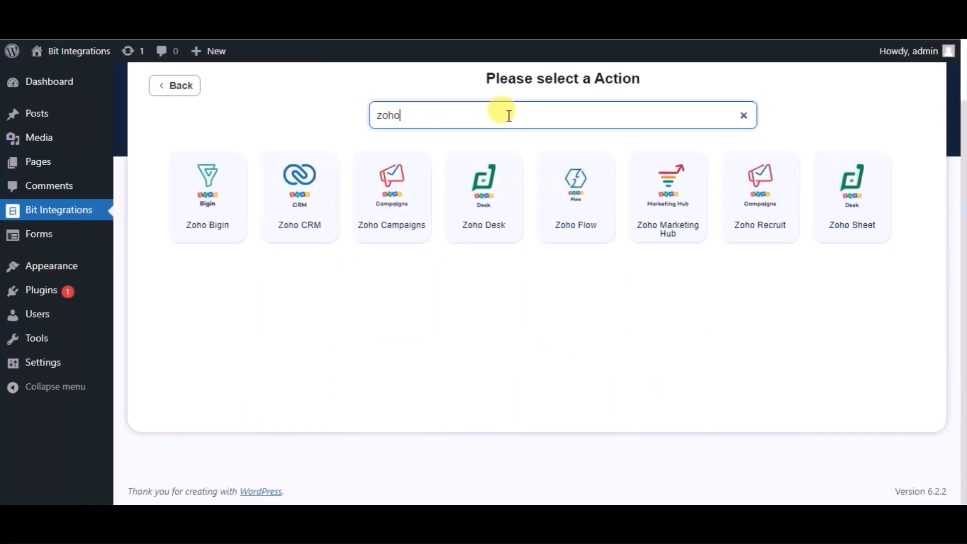
{"action": "type", "text": " cr"}
{"action": "left_click", "coordinate": [527, 195]}
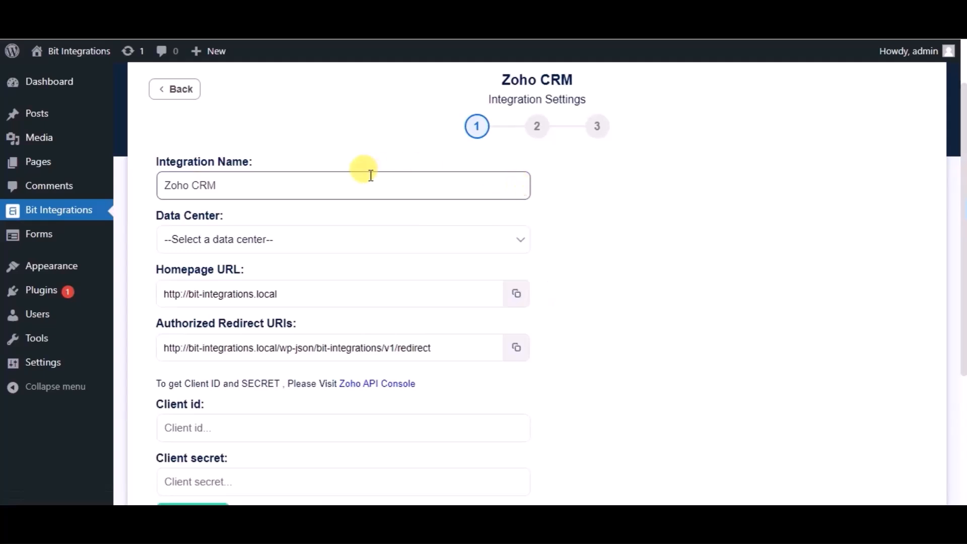
{"action": "left_click", "coordinate": [307, 245]}
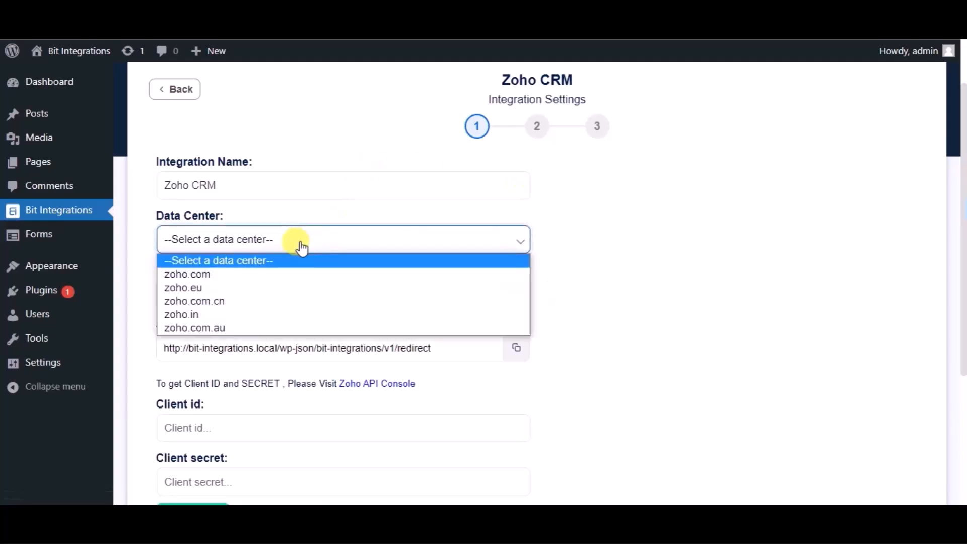
{"action": "left_click", "coordinate": [225, 279]}
Step: Open the Zoho API Console and start a new client of the type Server-based Applications
{"action": "scroll", "coordinate": [223, 272], "scroll_direction": "down", "scroll_amount": 2}
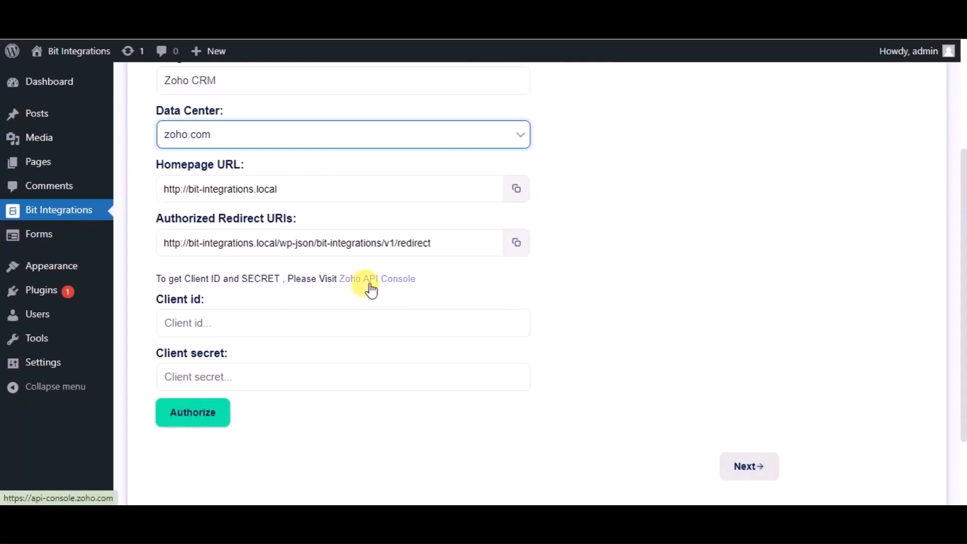
{"action": "left_click", "coordinate": [371, 285]}
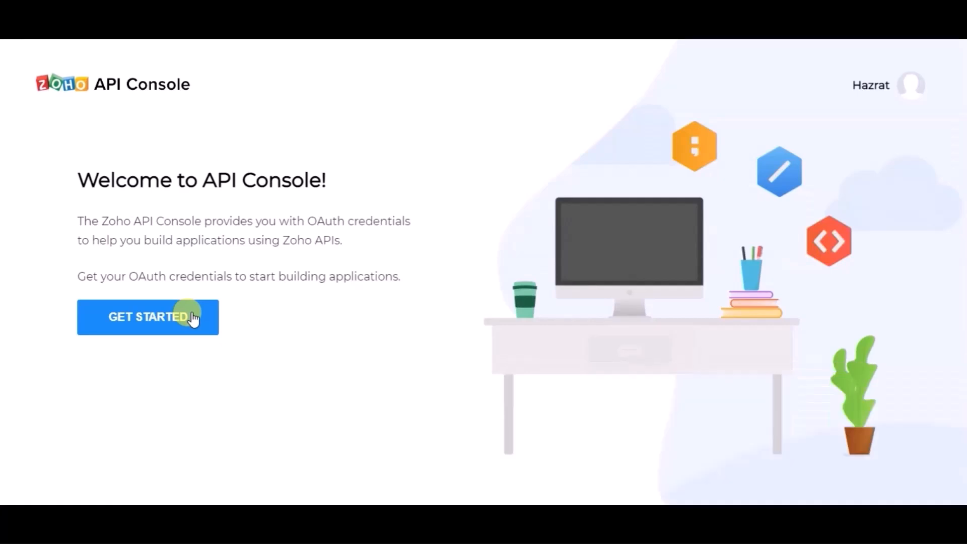
{"action": "left_click", "coordinate": [194, 319]}
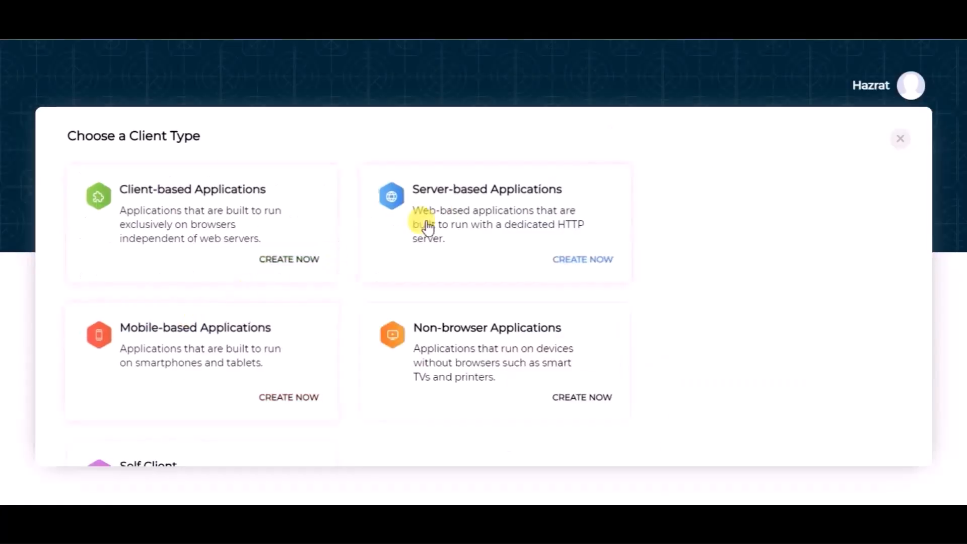
{"action": "left_click", "coordinate": [446, 217]}
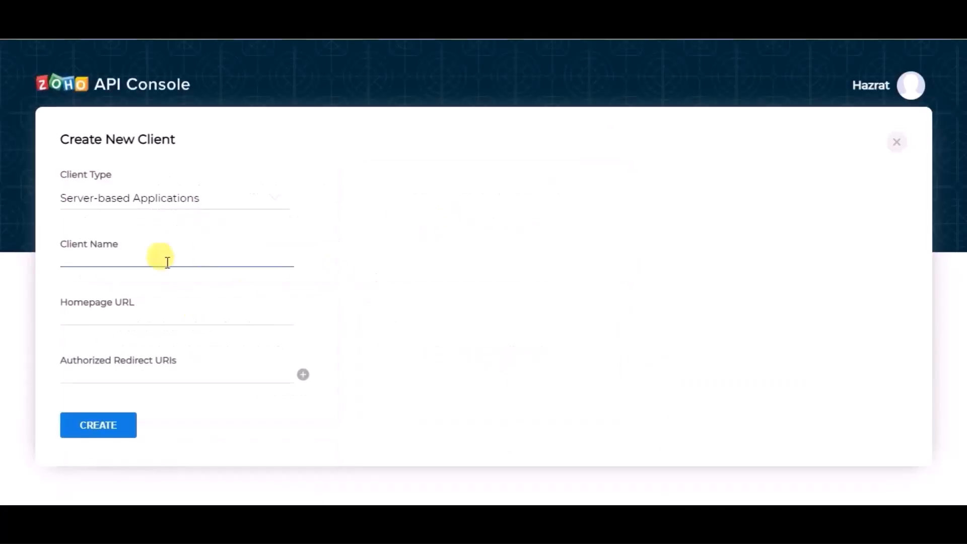
Step: Name the new API client "Bit Integrations"
{"action": "left_click", "coordinate": [144, 263]}
{"action": "type", "text": "Bit Integ"}
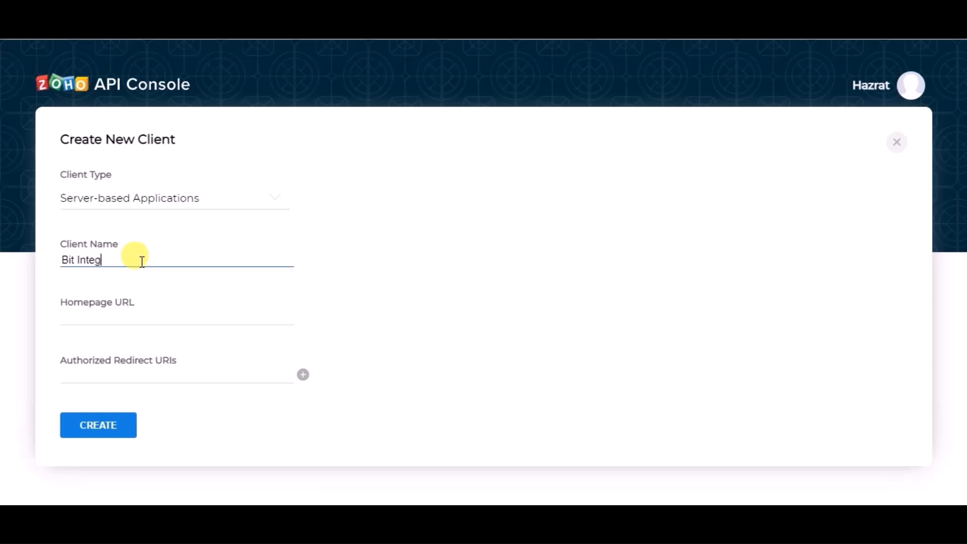
{"action": "type", "text": "rations"}
Step: Copy the homepage URL and authorized redirect URI from the Zoho CRM integration settings into the new client and create it
{"action": "left_click", "coordinate": [127, 303]}
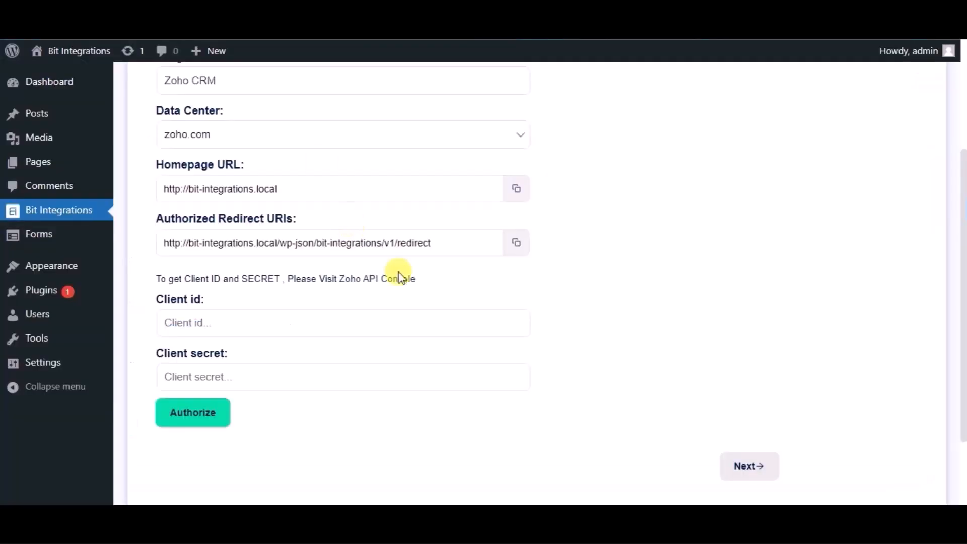
{"action": "left_click", "coordinate": [519, 190]}
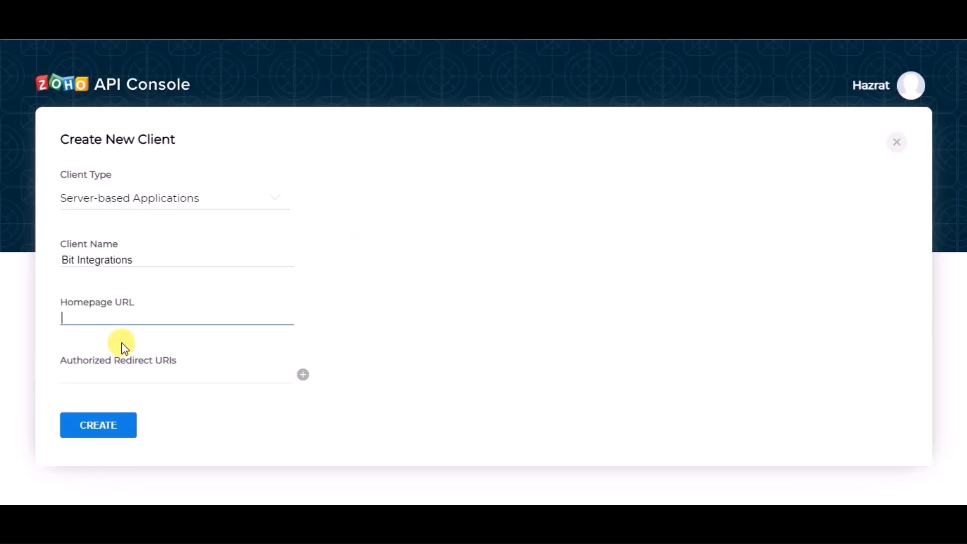
{"action": "key", "text": "ctrl+v"}
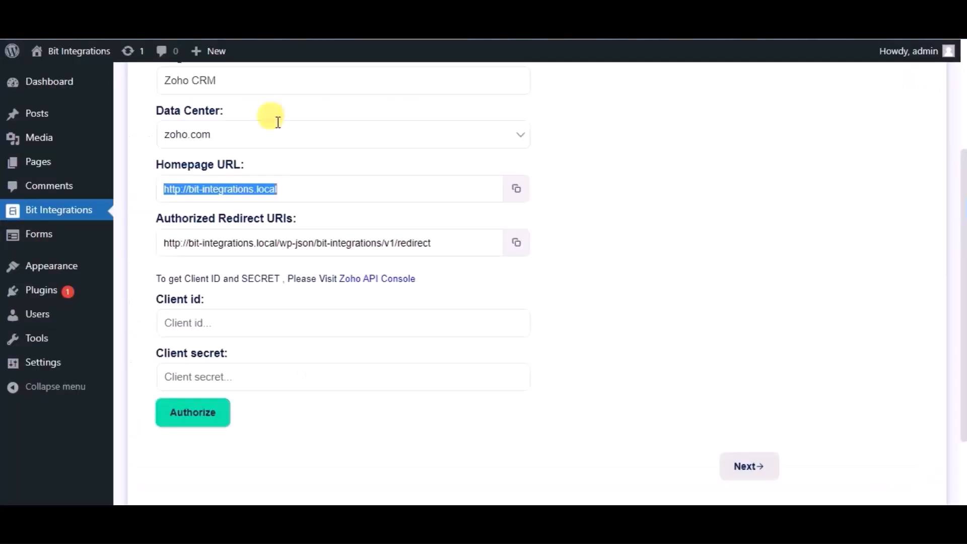
{"action": "left_click", "coordinate": [515, 246]}
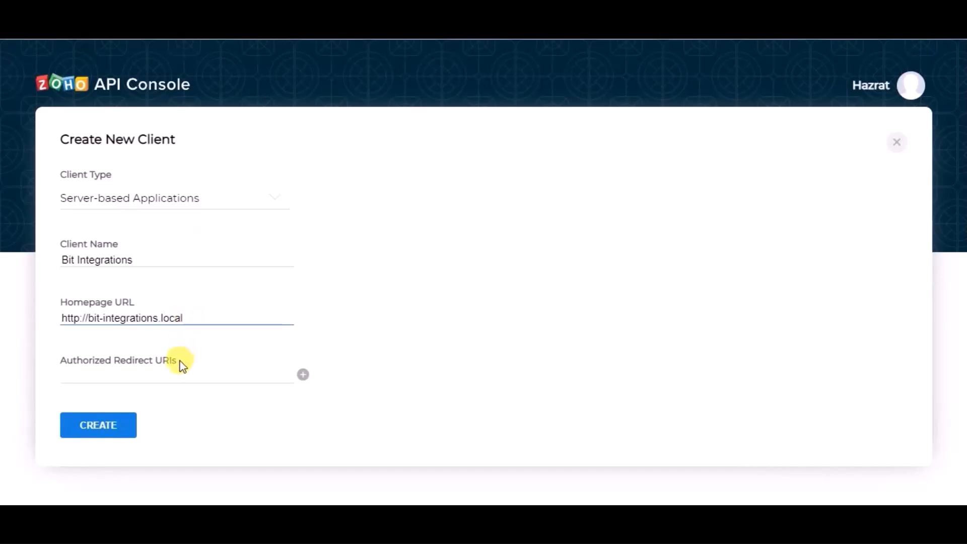
{"action": "left_click", "coordinate": [175, 372]}
{"action": "key", "text": "ctrl+v"}
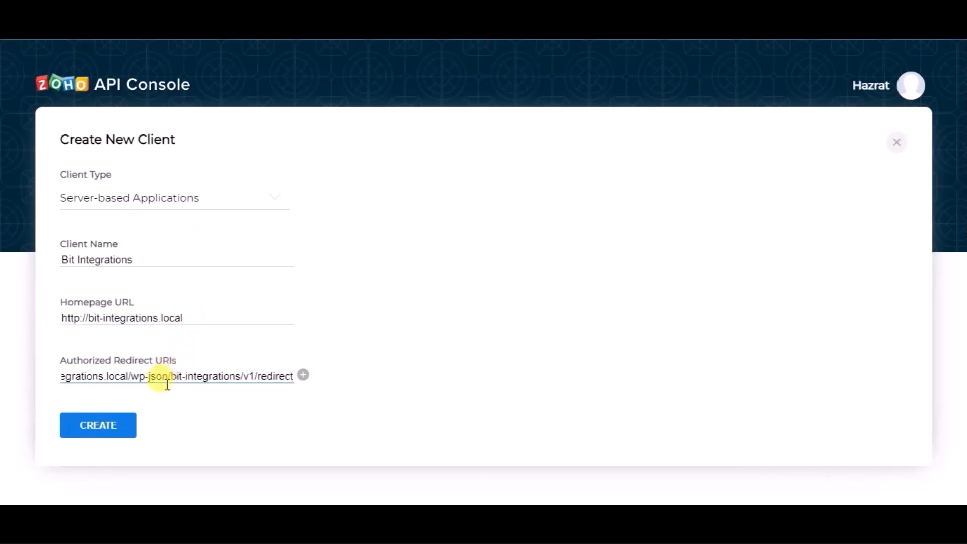
{"action": "left_click", "coordinate": [129, 433]}
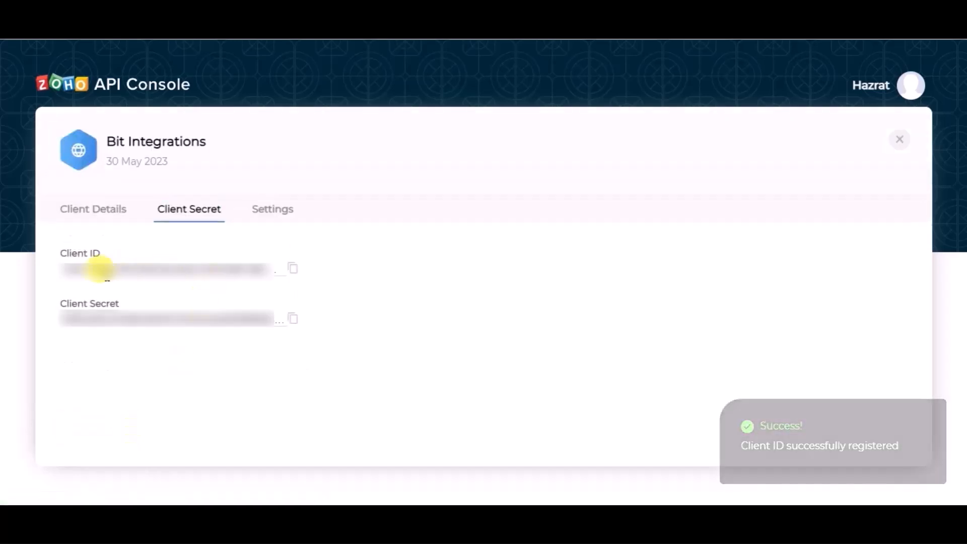
Step: Copy the client ID and client secret from the Zoho API Console into the matching fields of the Zoho CRM integration settings
{"action": "left_click", "coordinate": [292, 272]}
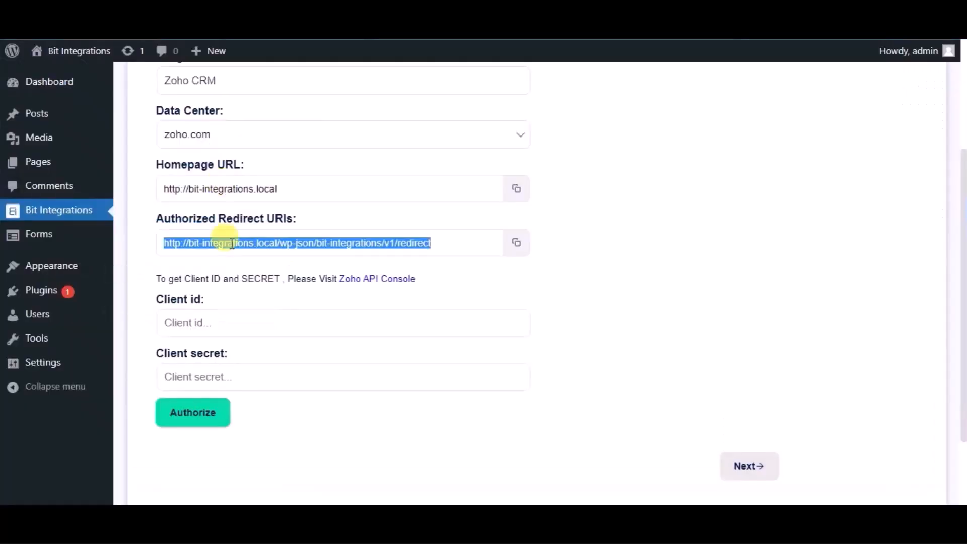
{"action": "left_click", "coordinate": [231, 323]}
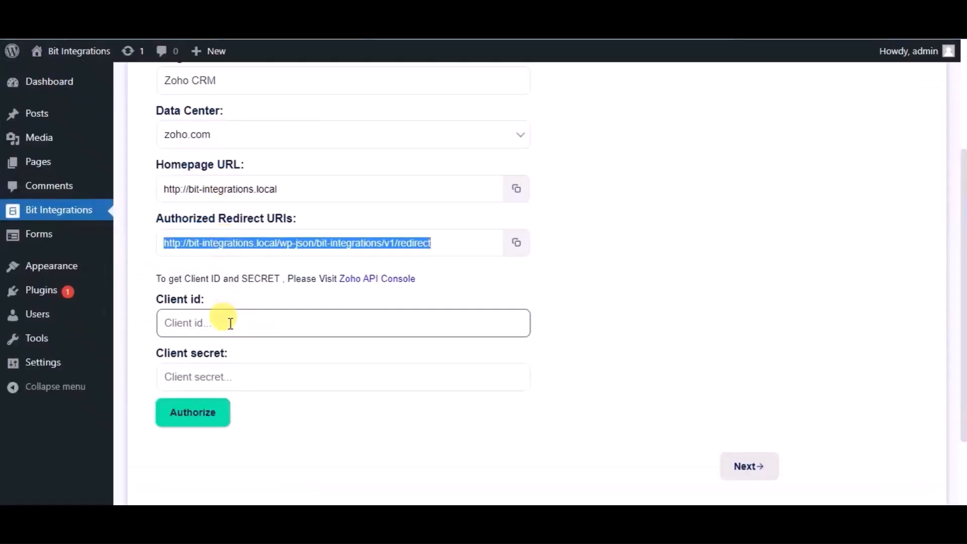
{"action": "key", "text": "ctrl+v"}
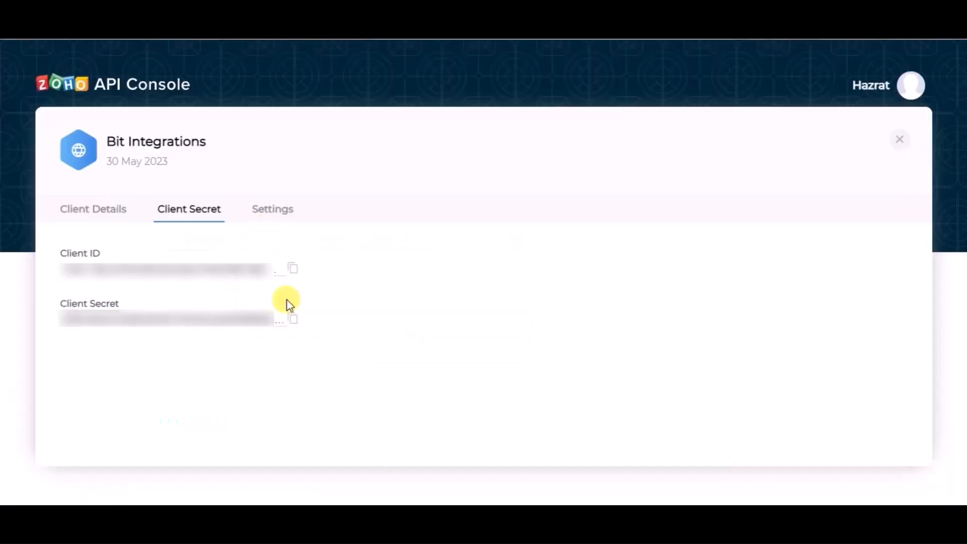
{"action": "left_click", "coordinate": [292, 319]}
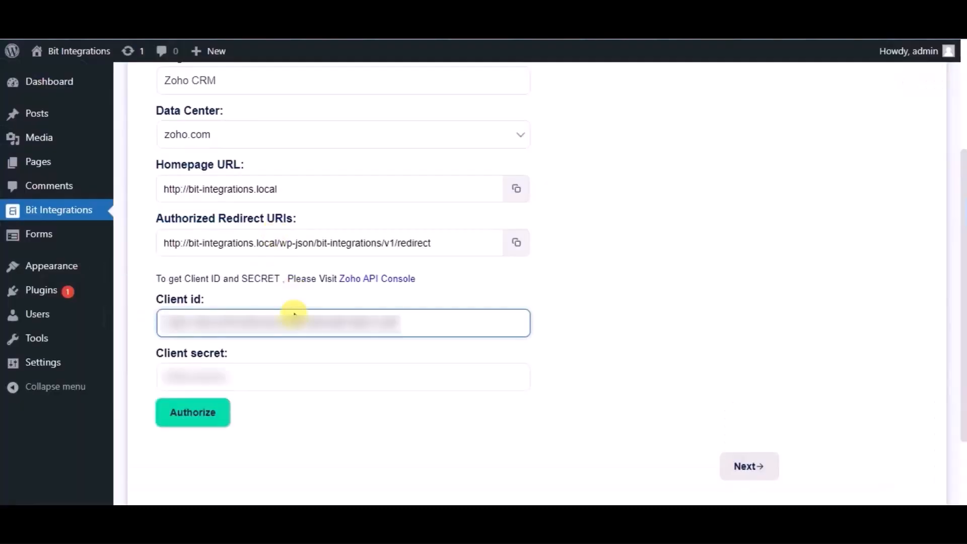
{"action": "left_click", "coordinate": [281, 377]}
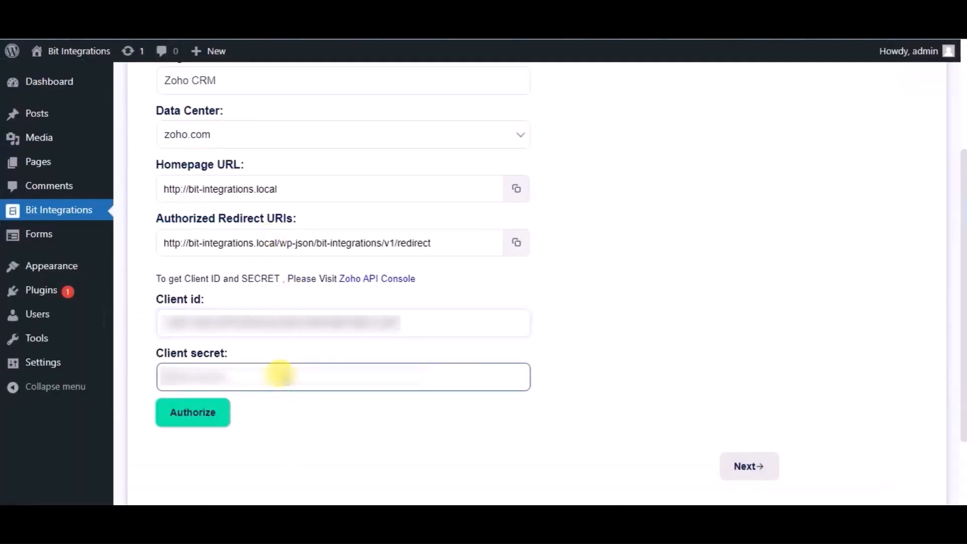
{"action": "key", "text": "ctrl+v"}
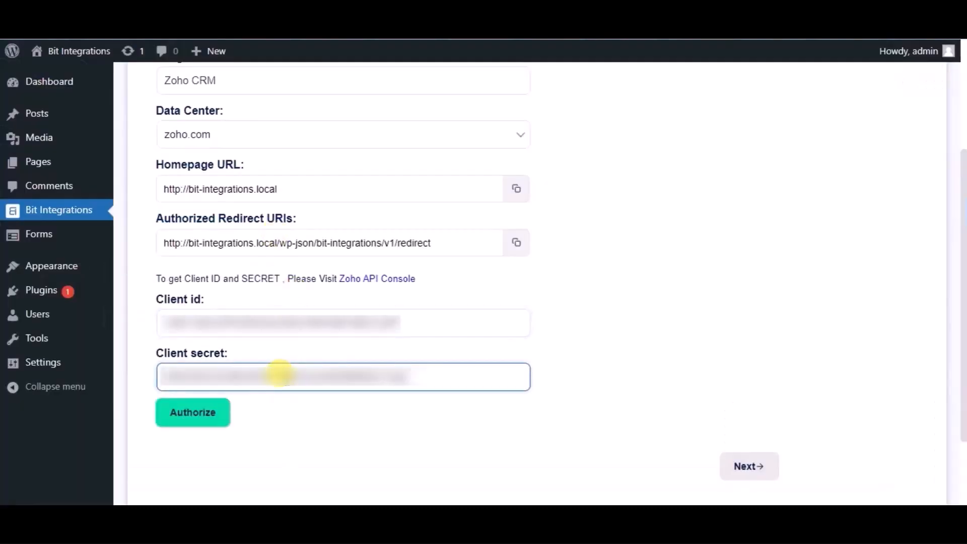
Step: Authorize the Zoho CRM connection, accept the requested account access, and continue to the second stage of the integration settings
{"action": "left_click", "coordinate": [207, 426]}
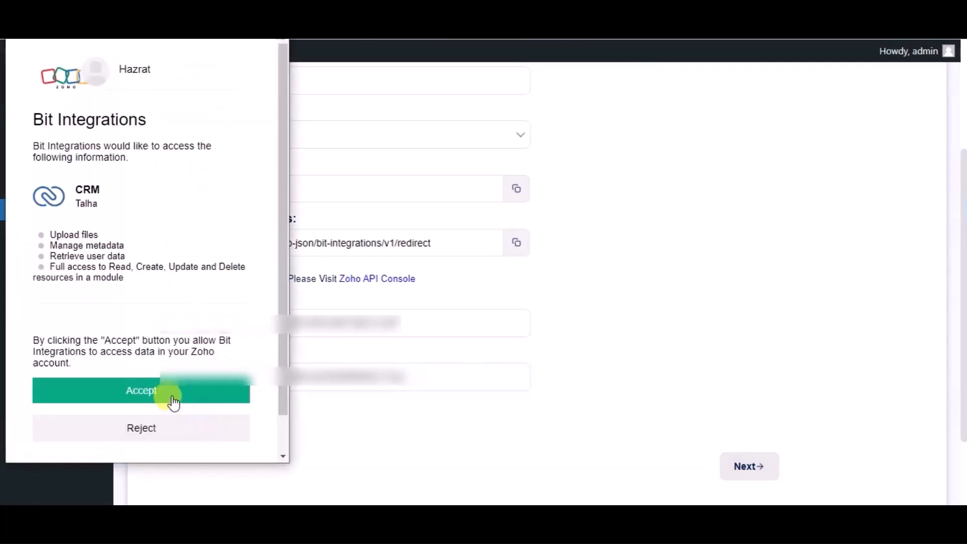
{"action": "left_click", "coordinate": [172, 398]}
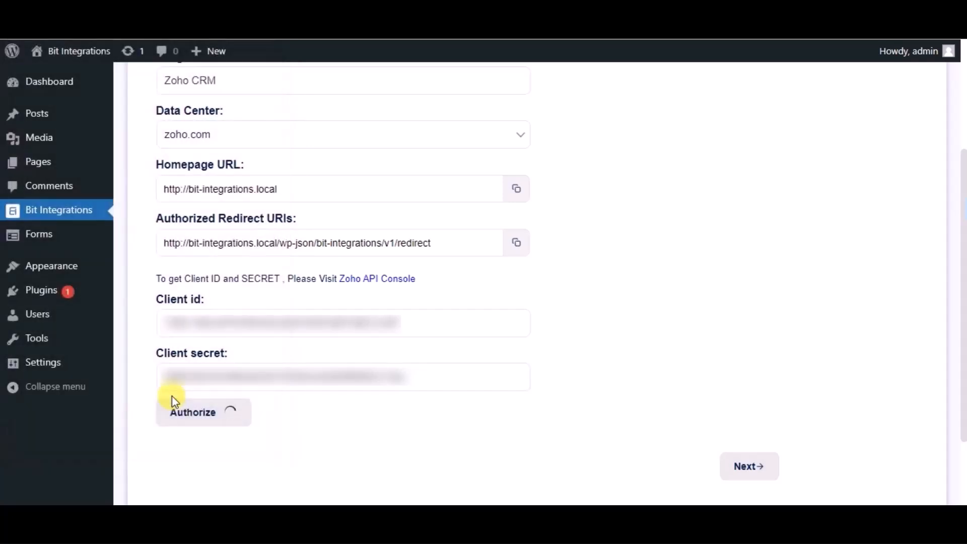
{"action": "scroll", "coordinate": [542, 379], "scroll_direction": "down", "scroll_amount": 2}
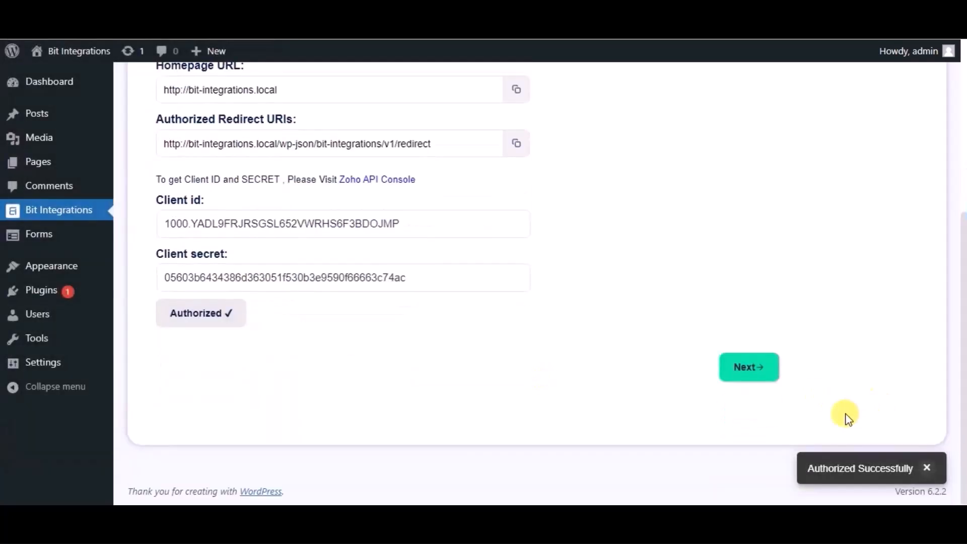
{"action": "left_click", "coordinate": [759, 369]}
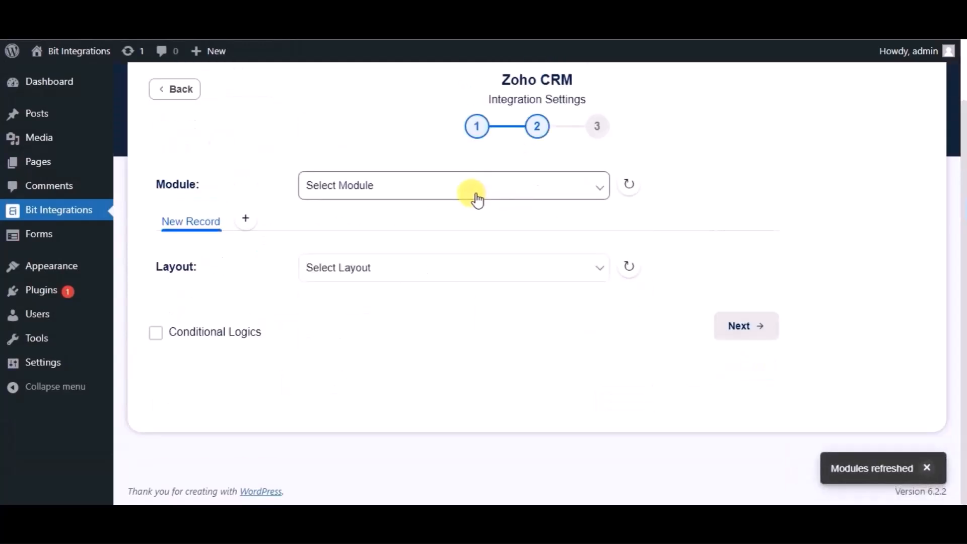
Step: Set the module to Leads and map the form's Name field to Zoho's Last Name field
{"action": "left_click", "coordinate": [477, 199]}
{"action": "left_click", "coordinate": [391, 221]}
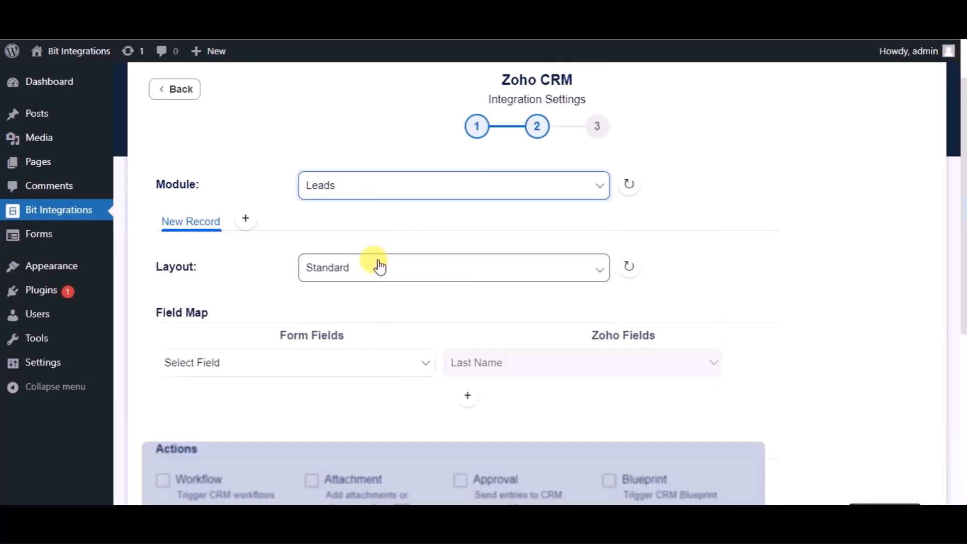
{"action": "scroll", "coordinate": [378, 267], "scroll_direction": "down", "scroll_amount": 2}
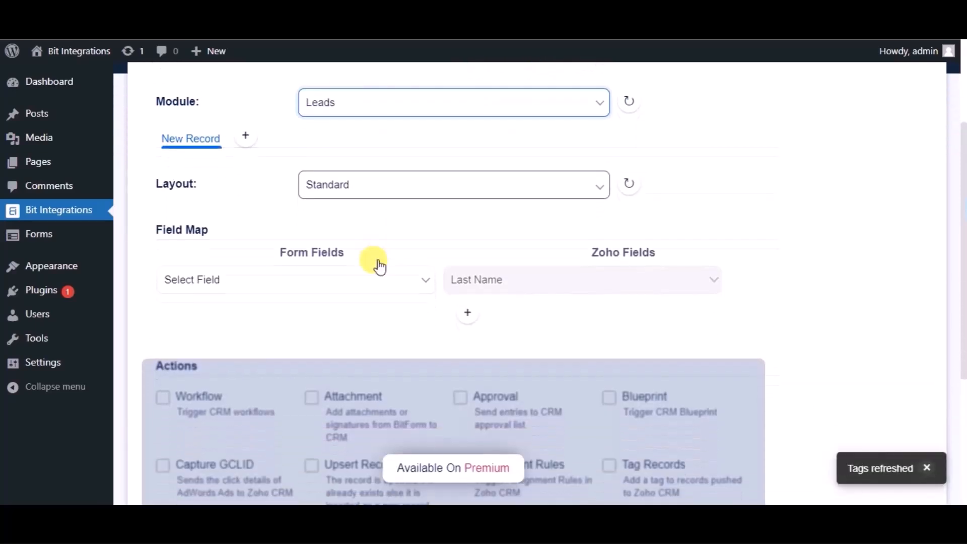
{"action": "left_click", "coordinate": [344, 277]}
{"action": "left_click", "coordinate": [224, 324]}
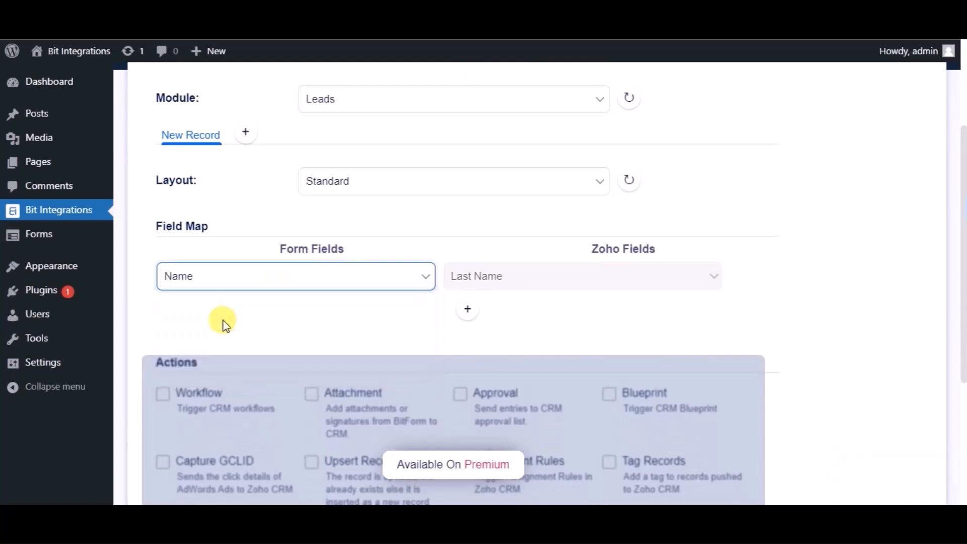
Step: Add a field mapping row and map the form's Email address field to Zoho's Email field
{"action": "left_click", "coordinate": [466, 315]}
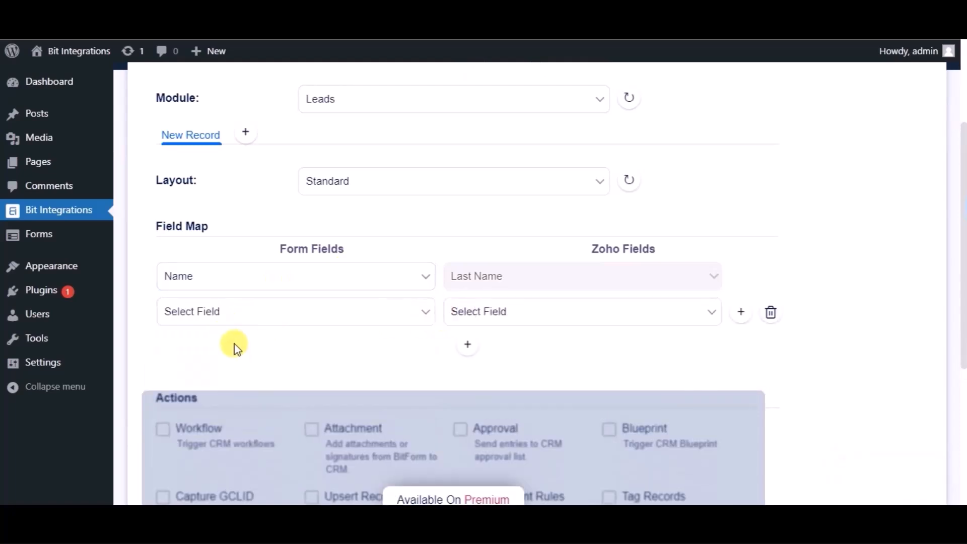
{"action": "left_click", "coordinate": [238, 326]}
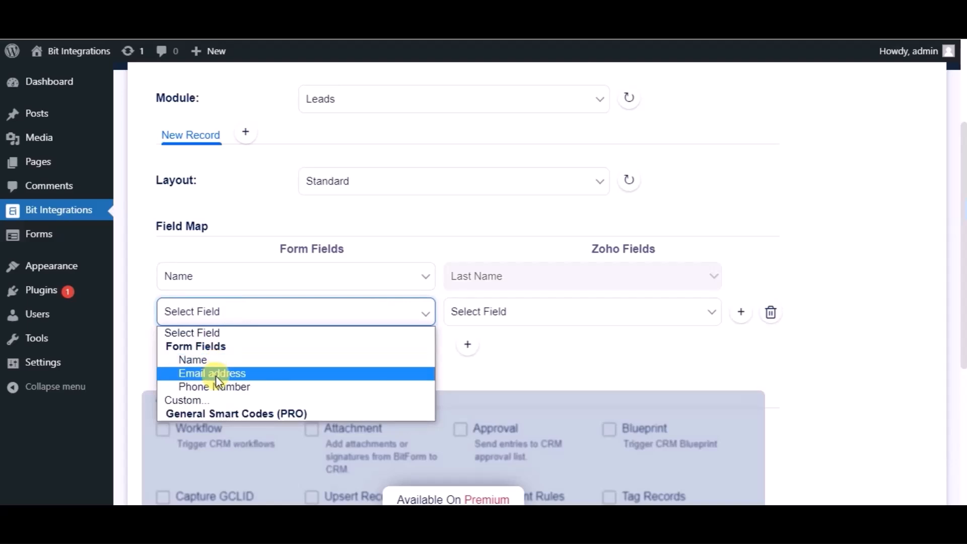
{"action": "left_click", "coordinate": [216, 374]}
{"action": "left_click", "coordinate": [498, 315]}
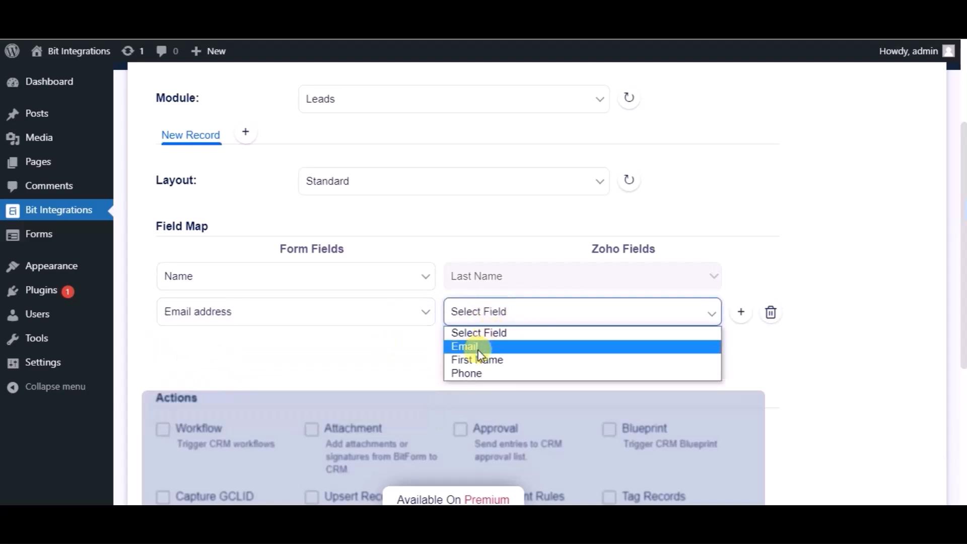
{"action": "left_click", "coordinate": [476, 347]}
Step: Add another field mapping row and map the form's Phone Number field to Zoho's Phone field
{"action": "left_click", "coordinate": [468, 345]}
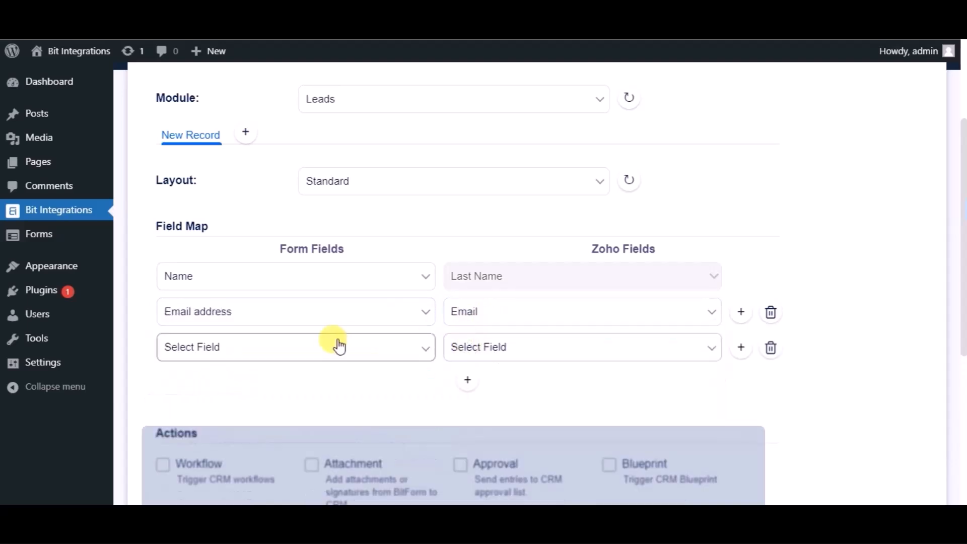
{"action": "left_click", "coordinate": [306, 348]}
{"action": "left_click", "coordinate": [228, 423]}
{"action": "left_click", "coordinate": [457, 353]}
{"action": "left_click", "coordinate": [460, 409]}
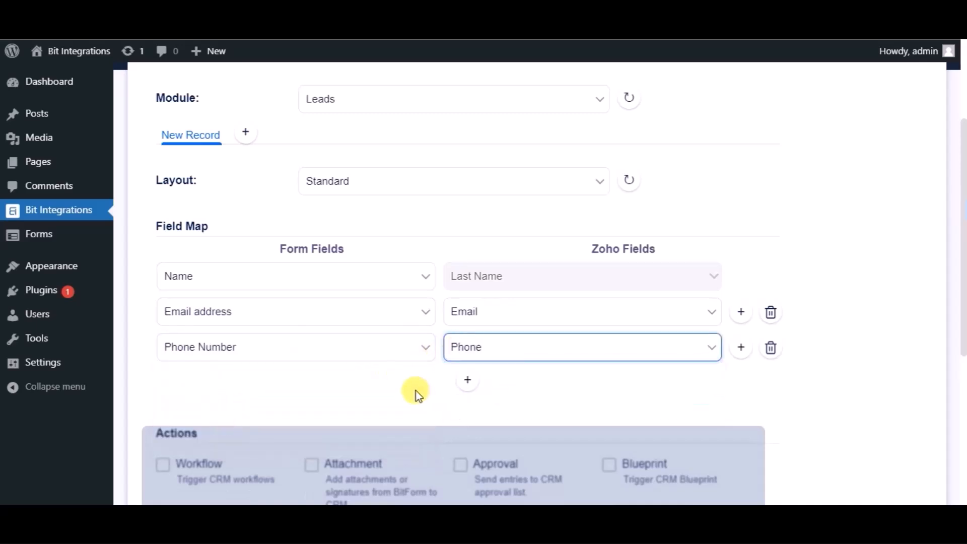
Step: Continue past the optional actions to the final stage of the integration settings, and finish and save the integration
{"action": "scroll", "coordinate": [417, 391], "scroll_direction": "down", "scroll_amount": 3}
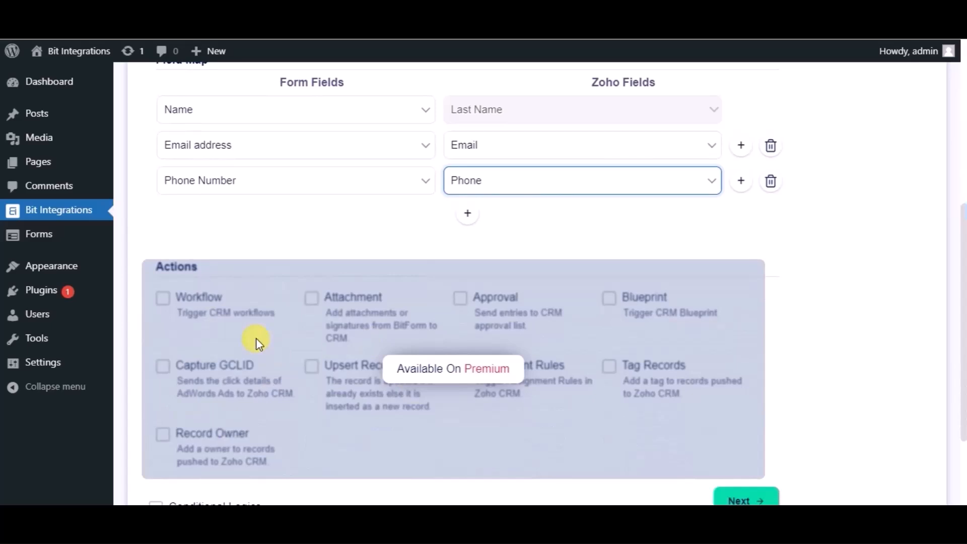
{"action": "scroll", "coordinate": [257, 344], "scroll_direction": "down", "scroll_amount": 2}
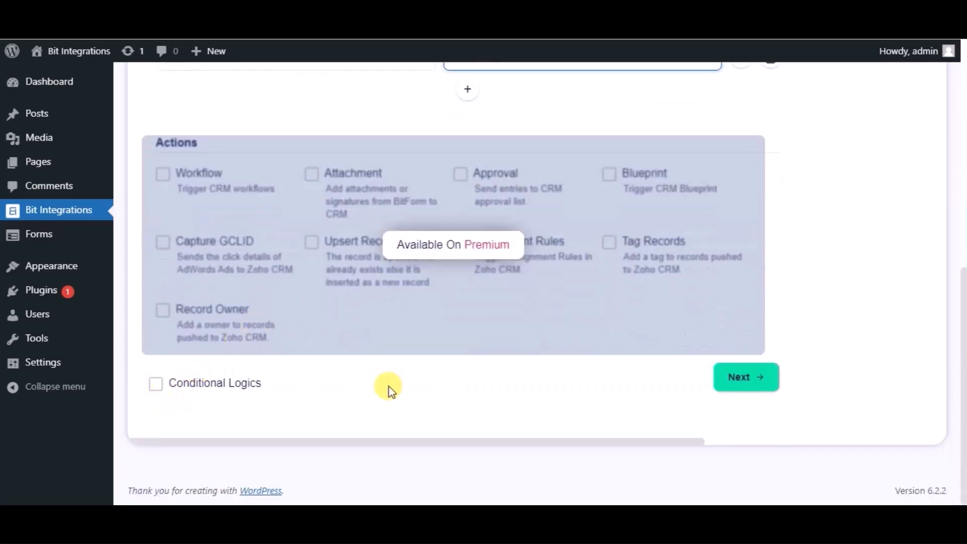
{"action": "left_click", "coordinate": [742, 385]}
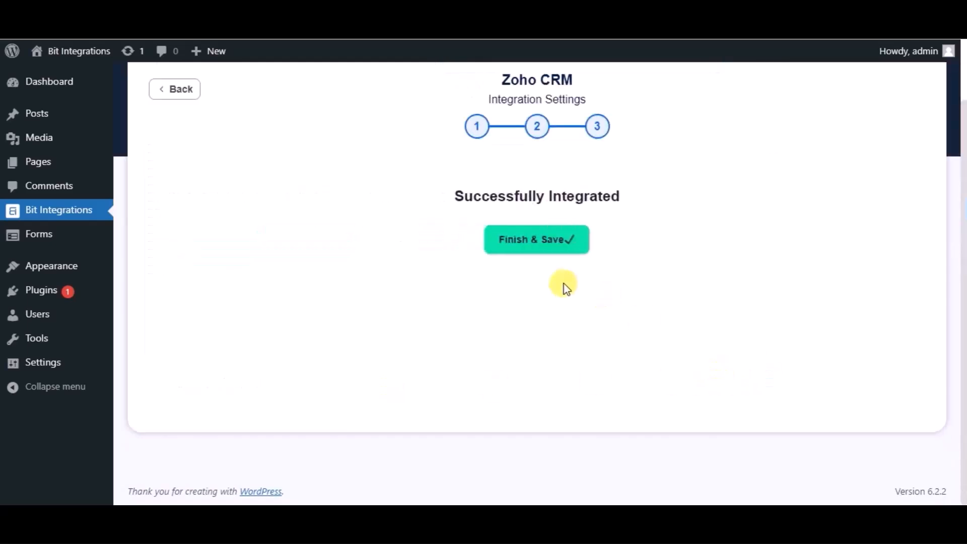
{"action": "left_click", "coordinate": [519, 241]}
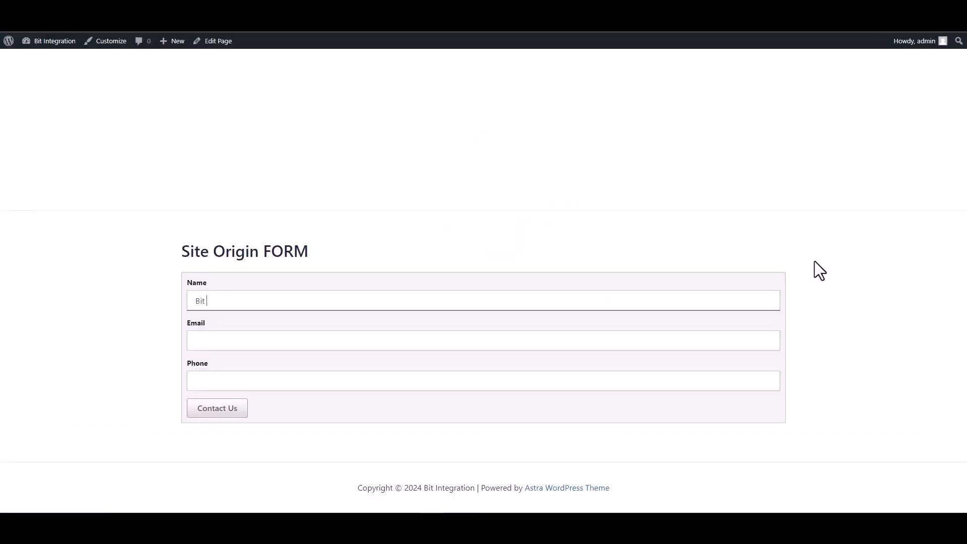
Step: Fill in the Site Origin FORM with the name Bit Integrations, a contact e-mail and a phone number, and submit it
{"action": "type", "text": "Bit Integrations"}
{"action": "left_click", "coordinate": [715, 342]}
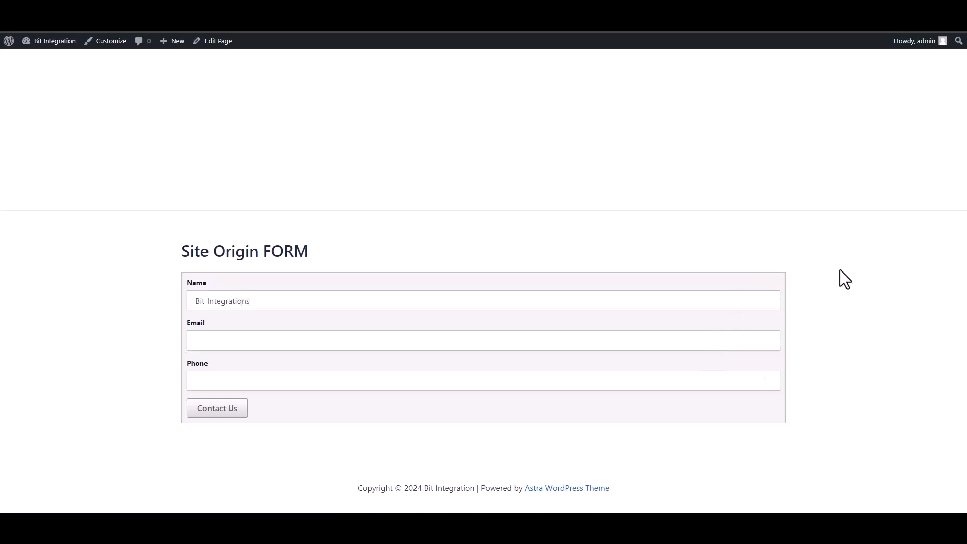
{"action": "left_click", "coordinate": [698, 379]}
{"action": "type", "text": "444555666"}
{"action": "left_click", "coordinate": [225, 411]}
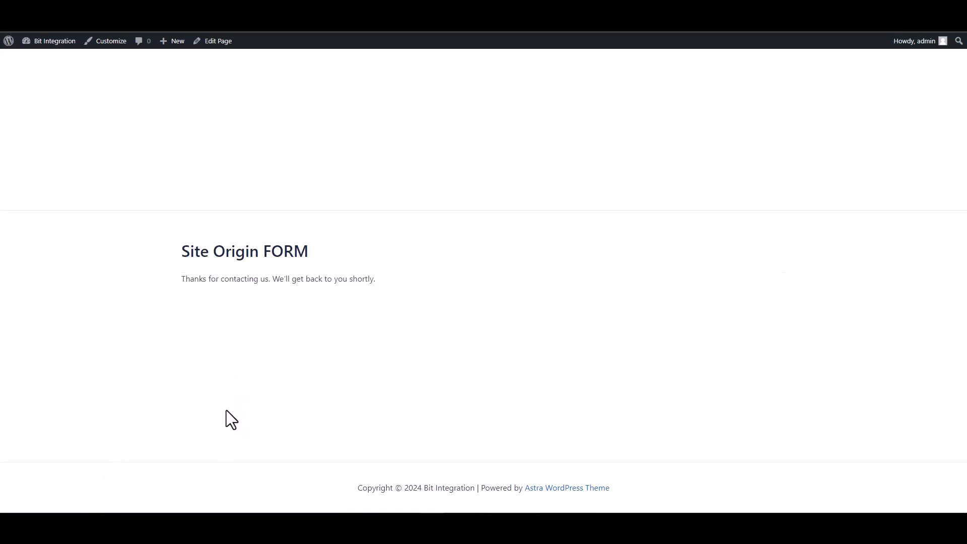
{"action": "left_click_drag", "start_coordinate": [193, 278], "coordinate": [348, 278]}
{"action": "left_click", "coordinate": [331, 341]}
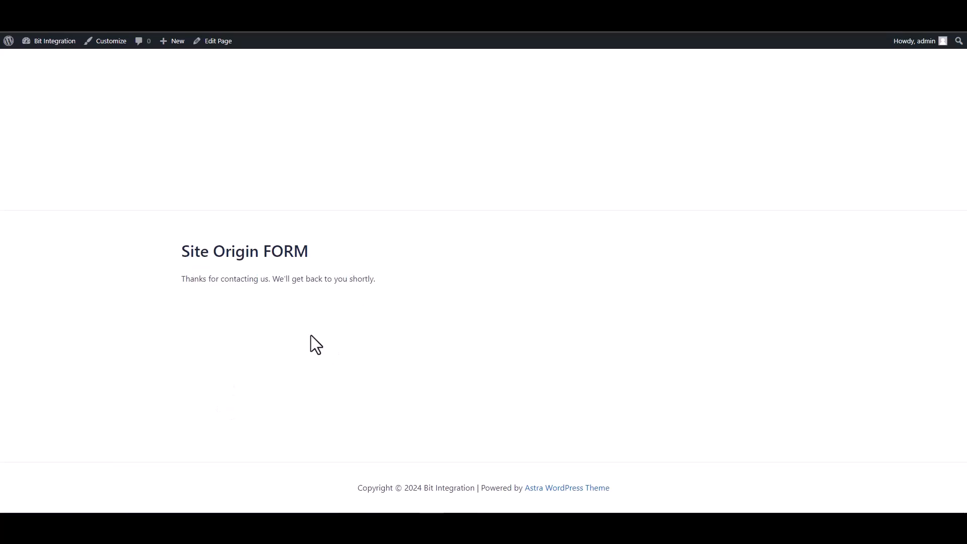